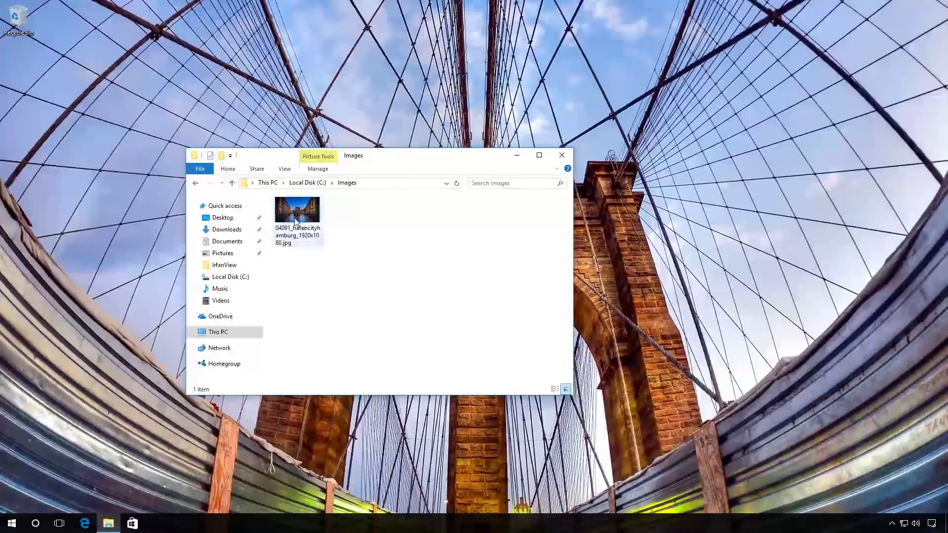
Open the hafencity Hamburg JPG to confirm it opens in Paint, then close Paint.
left_click(296, 221)
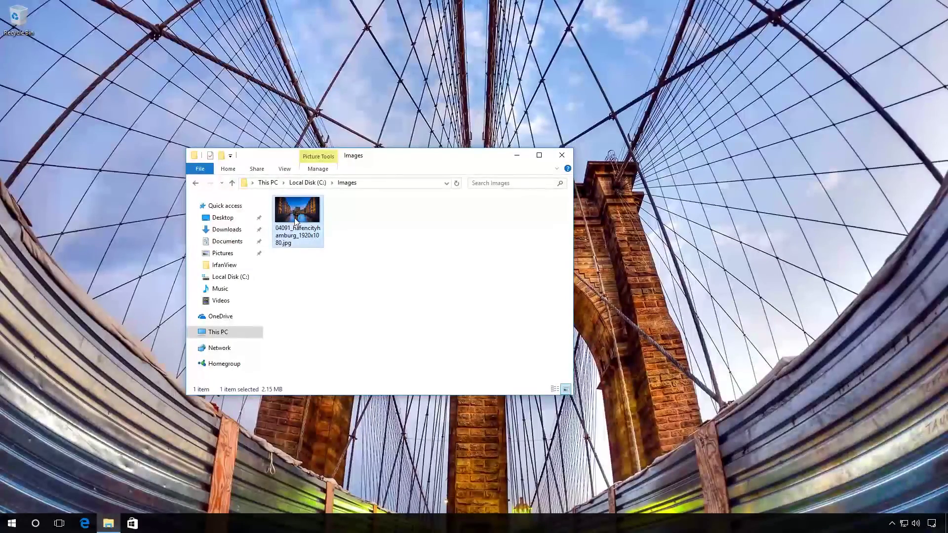
double_click(294, 218)
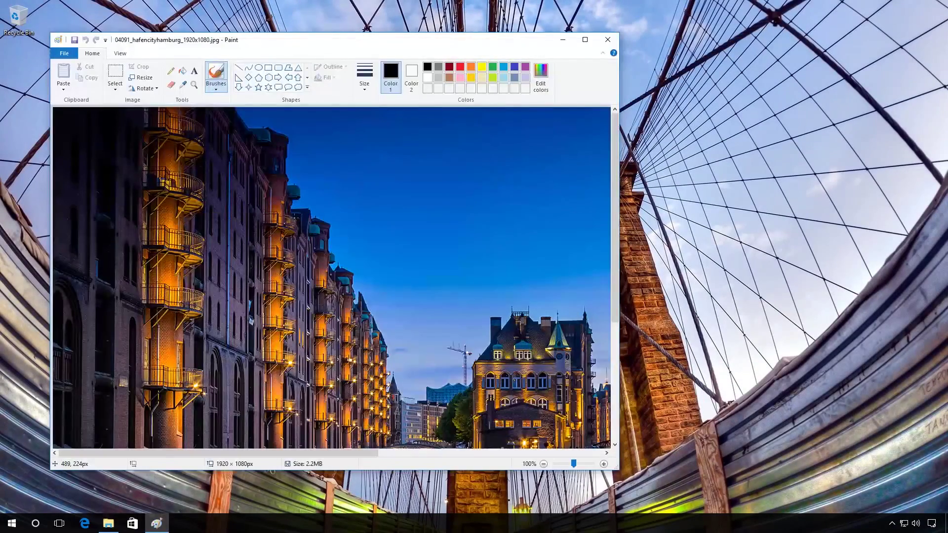
left_click(607, 41)
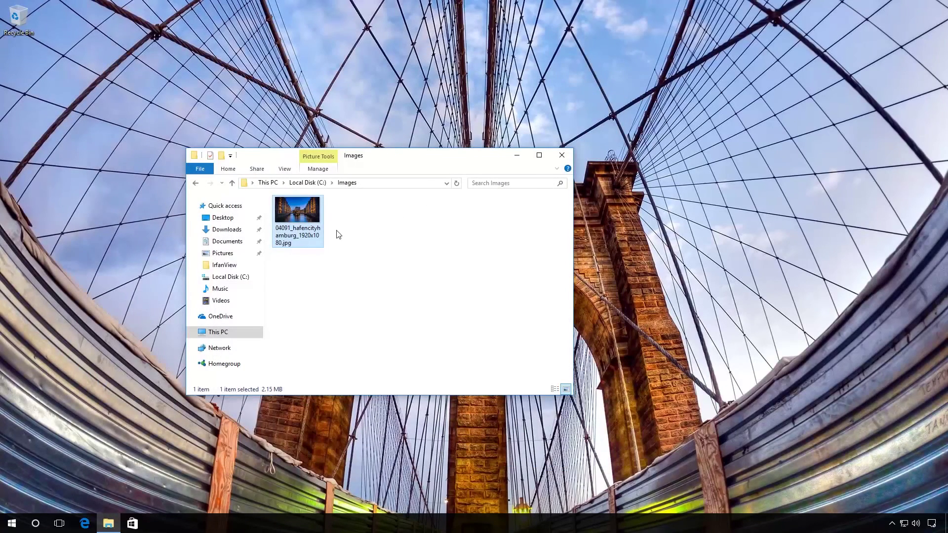
Use Open with > Choose another app on the hafencity JPG to get the app-choice prompt.
right_click(286, 216)
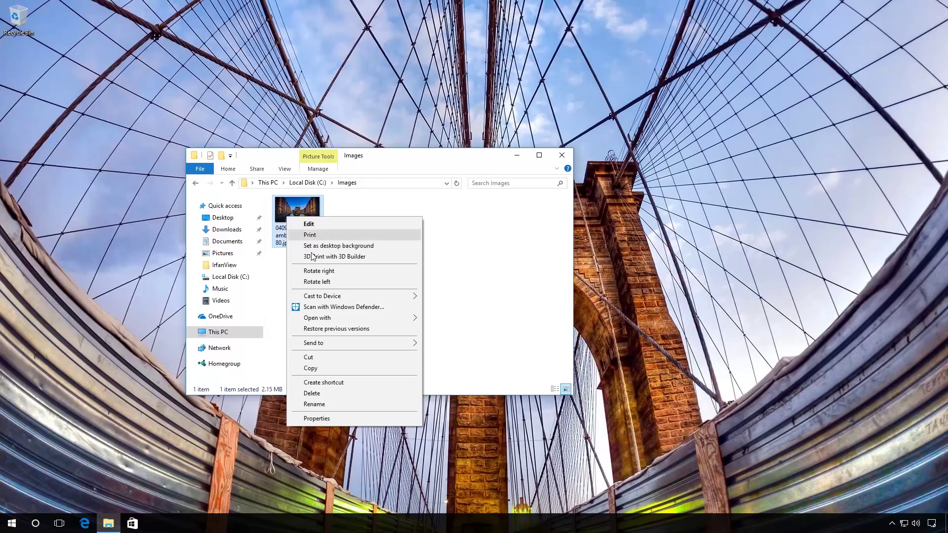
mouse_move(344, 317)
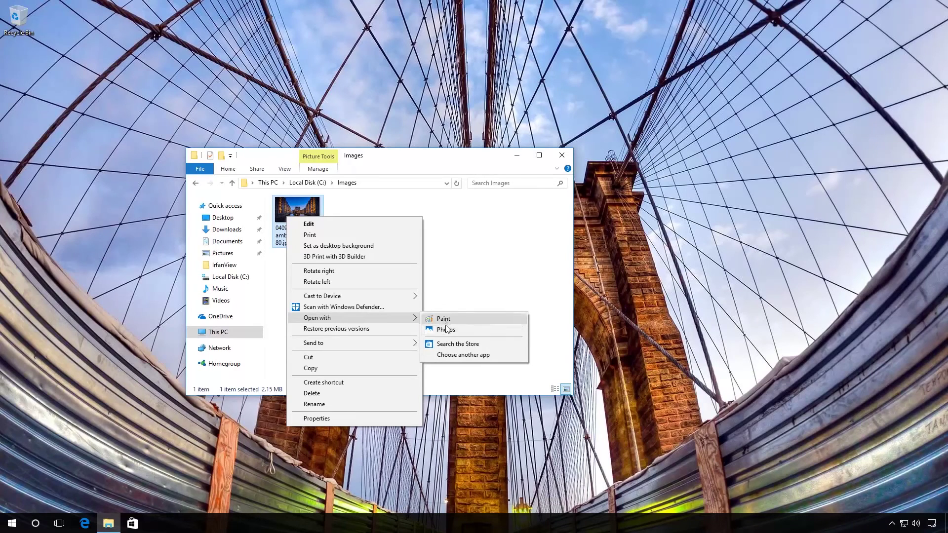
left_click(465, 356)
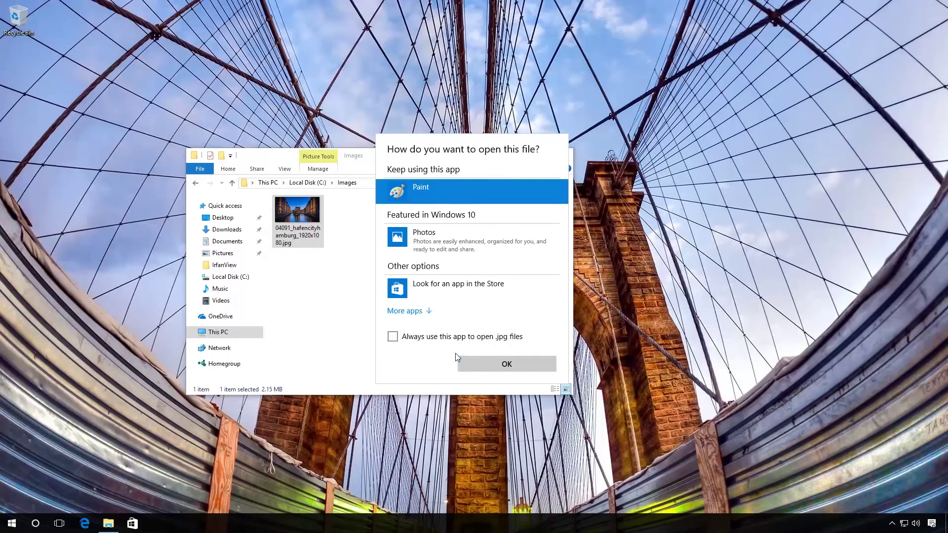
Expand More apps and choose 'Look for another app on this PC' to browse Program Files.
left_click(418, 311)
scroll(418, 308, "down", 5)
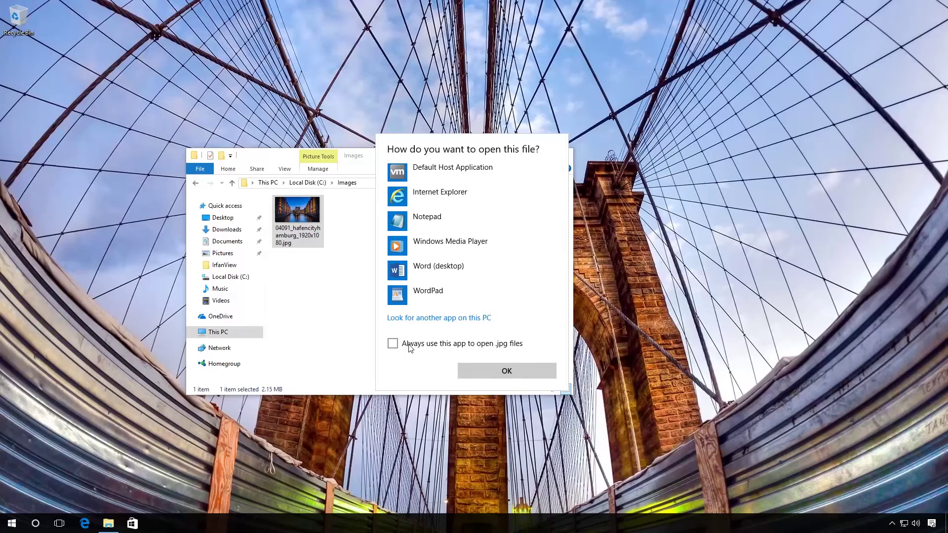
left_click(435, 319)
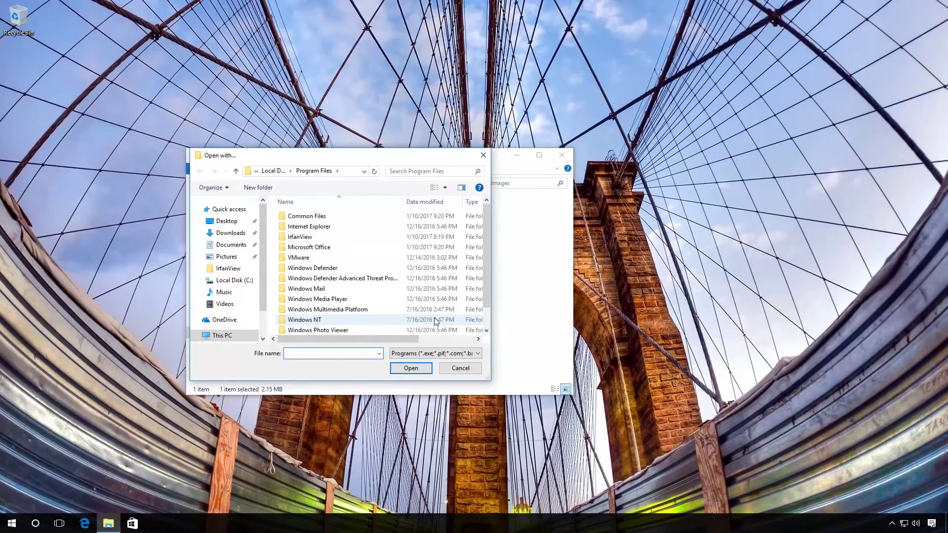
Open the JPG with i_view32.exe from the IrfanView folder in Program Files.
double_click(304, 238)
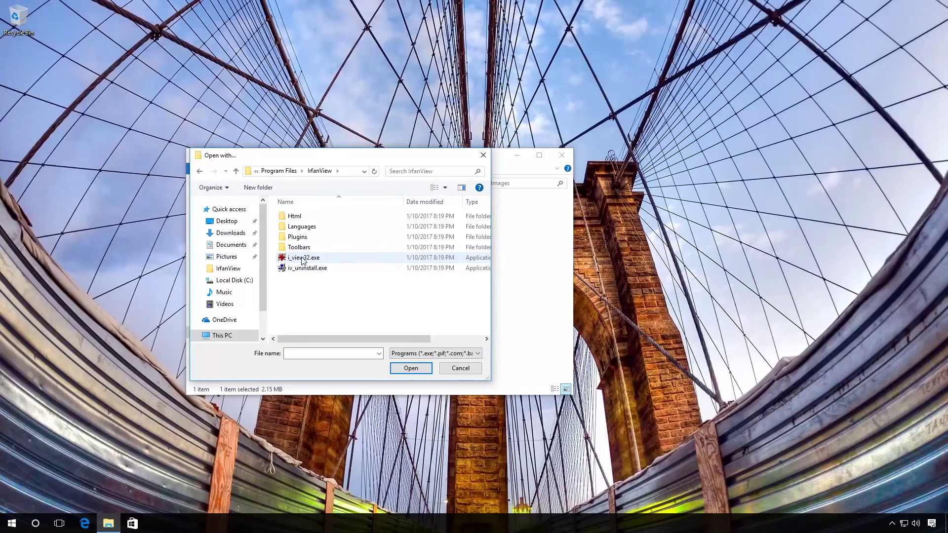
left_click(303, 258)
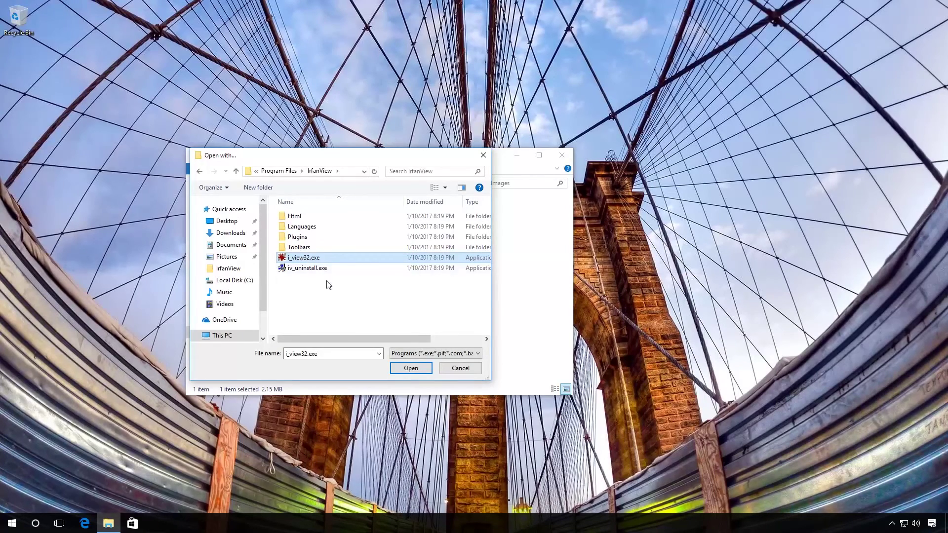
left_click(412, 368)
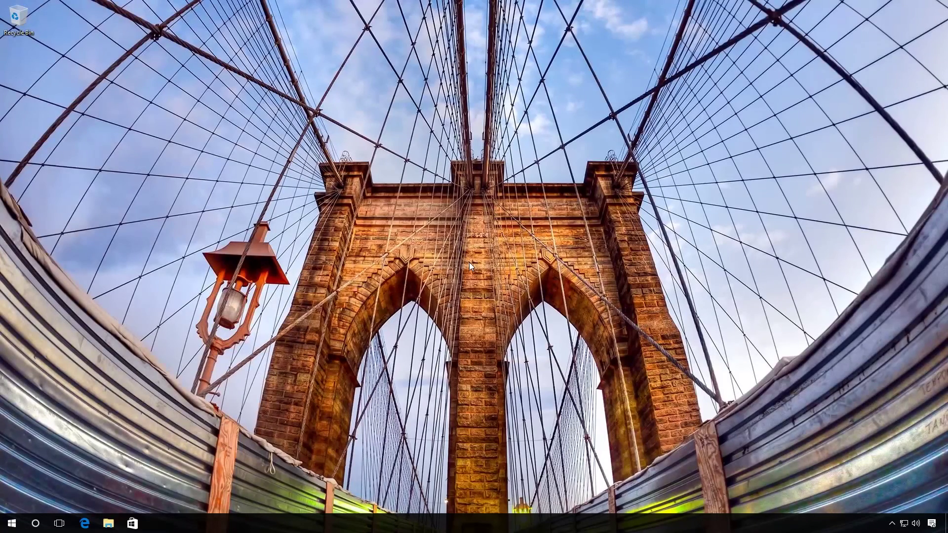
Go from Control Panel to Default Programs and open the Set Associations file-type list.
right_click(11, 523)
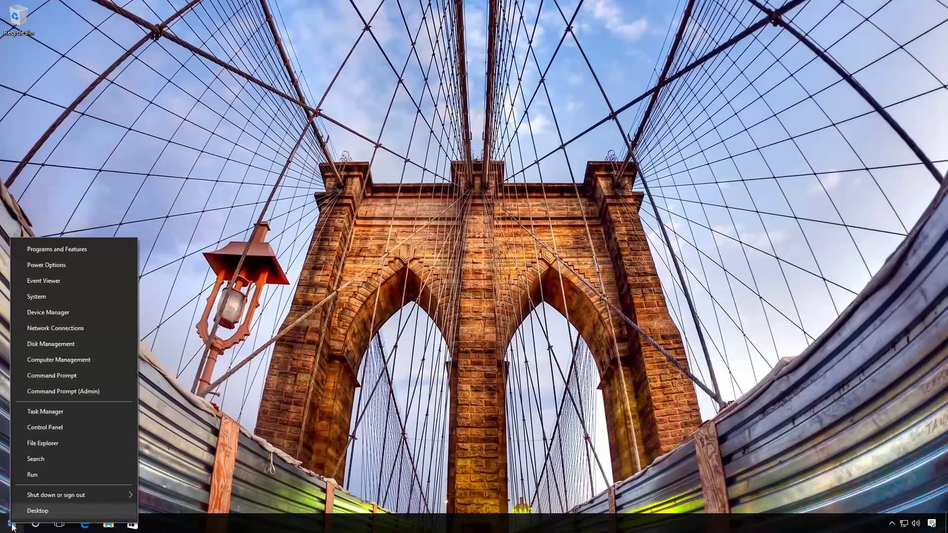
left_click(61, 427)
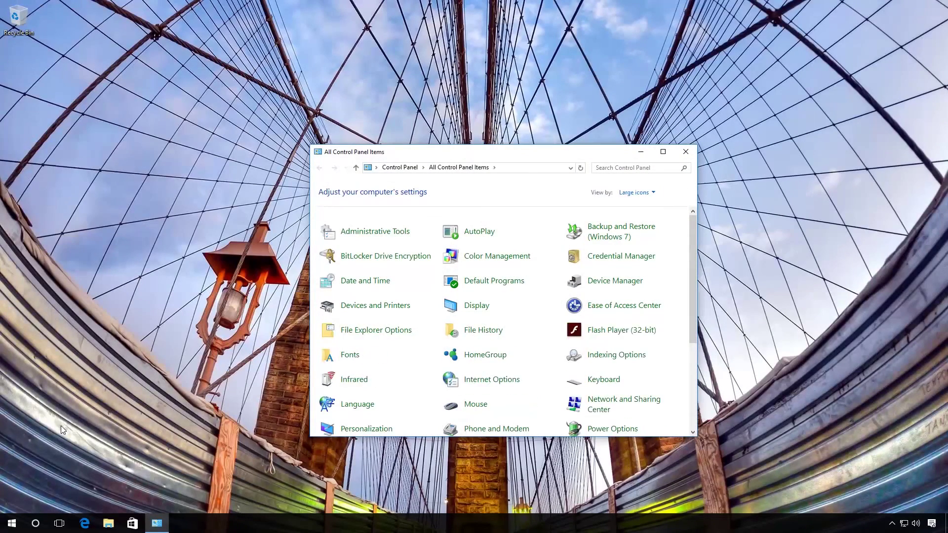
left_click(475, 281)
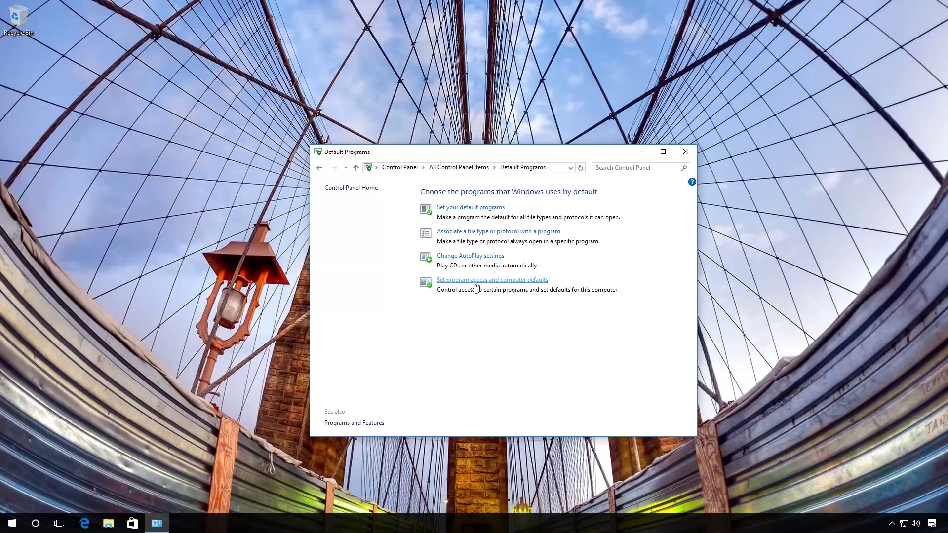
left_click(475, 236)
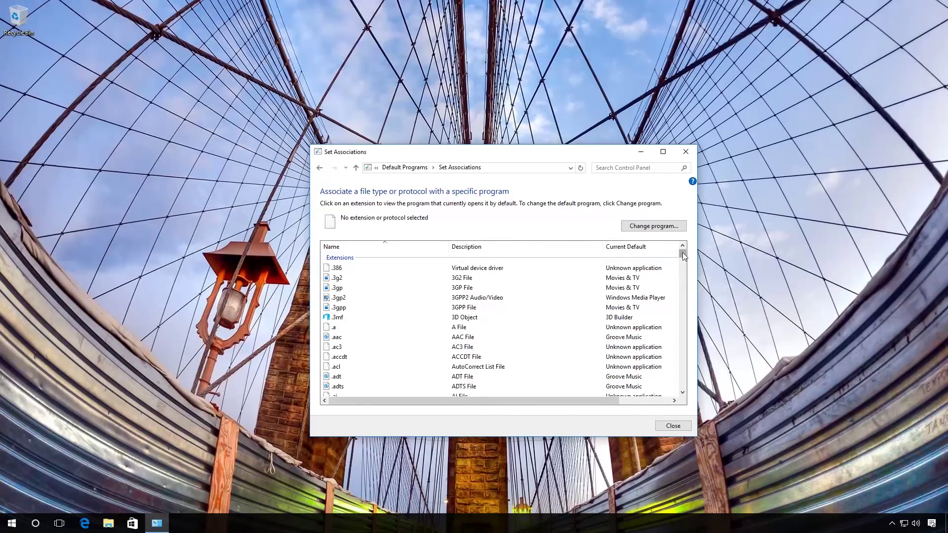
Scroll the associations list to .doc and select it, showing Notepad as its default.
left_click_drag(683, 253, 677, 280)
scroll(345, 280, "up", 1)
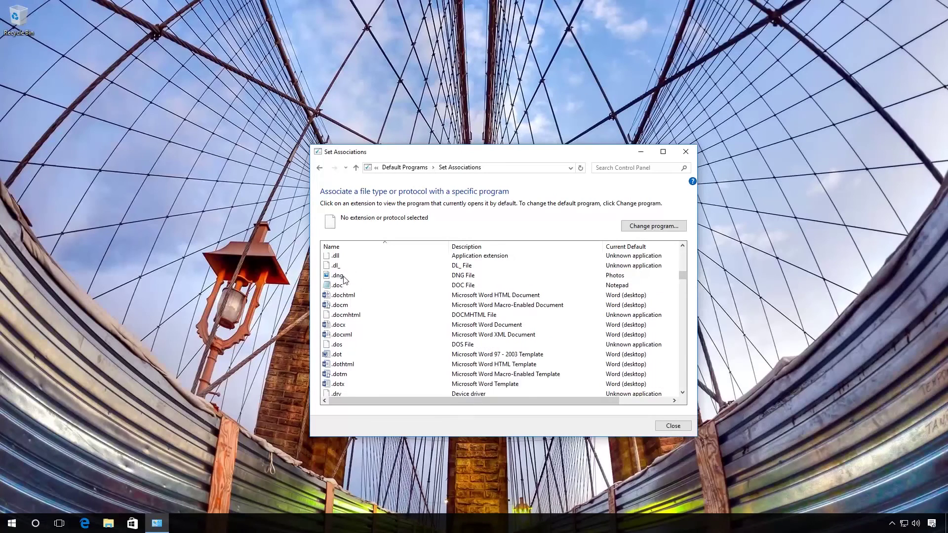
left_click(339, 286)
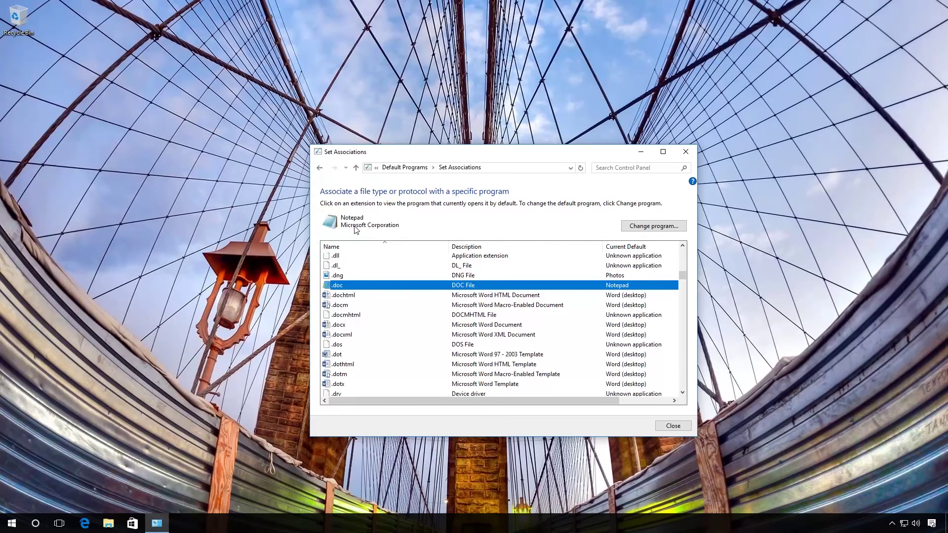
Change the .doc default program from Notepad to Word (desktop) and confirm with OK.
left_click(644, 227)
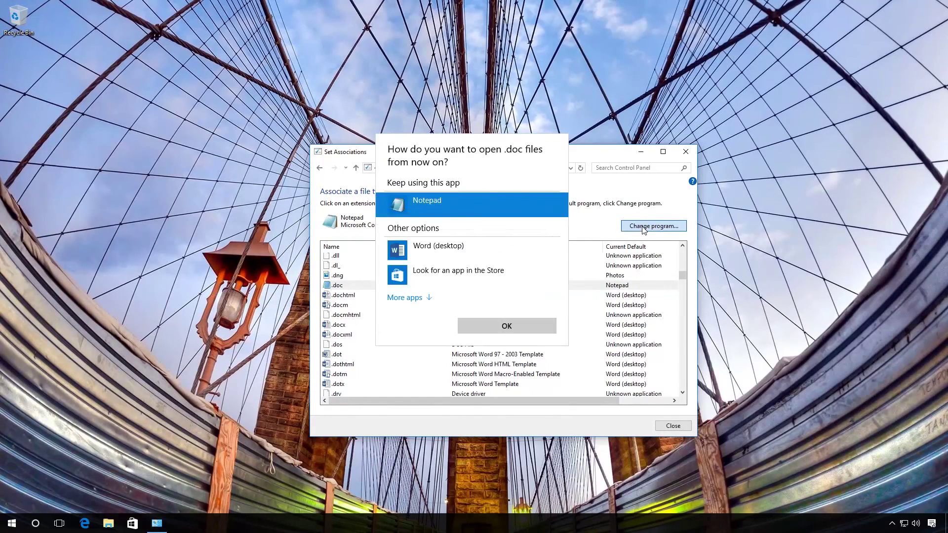
left_click(437, 248)
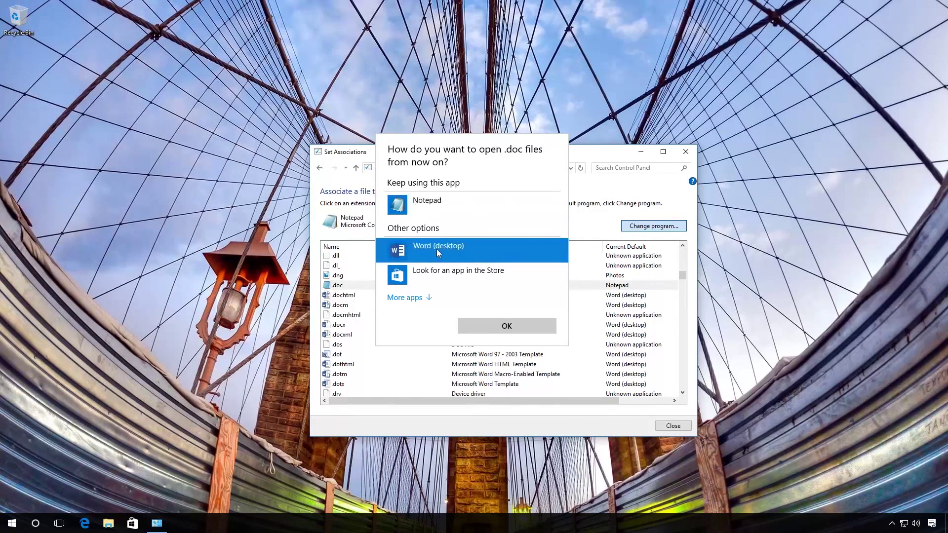
left_click(489, 327)
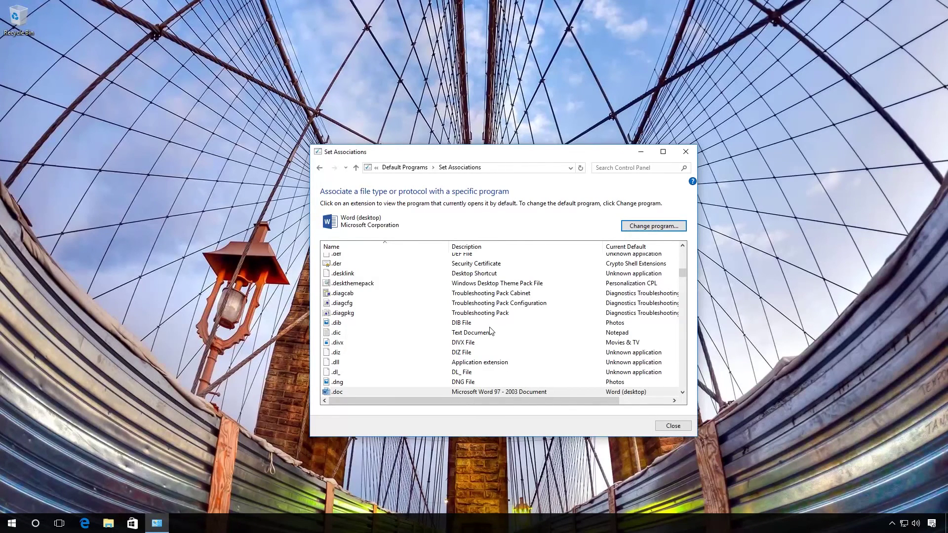
left_click(417, 391)
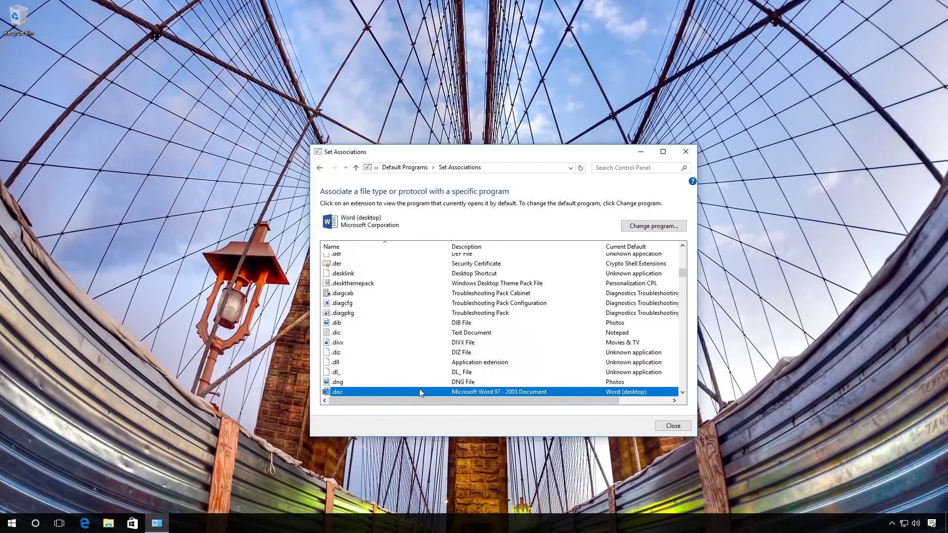
scroll(419, 389, "down", 2)
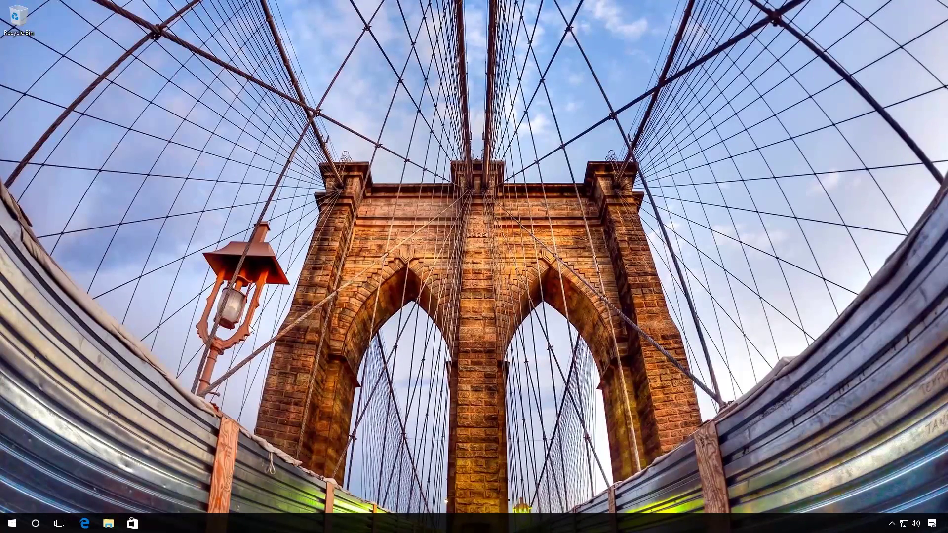
Reset all defaults to Microsoft recommended apps under Settings > System > Default apps.
left_click(12, 523)
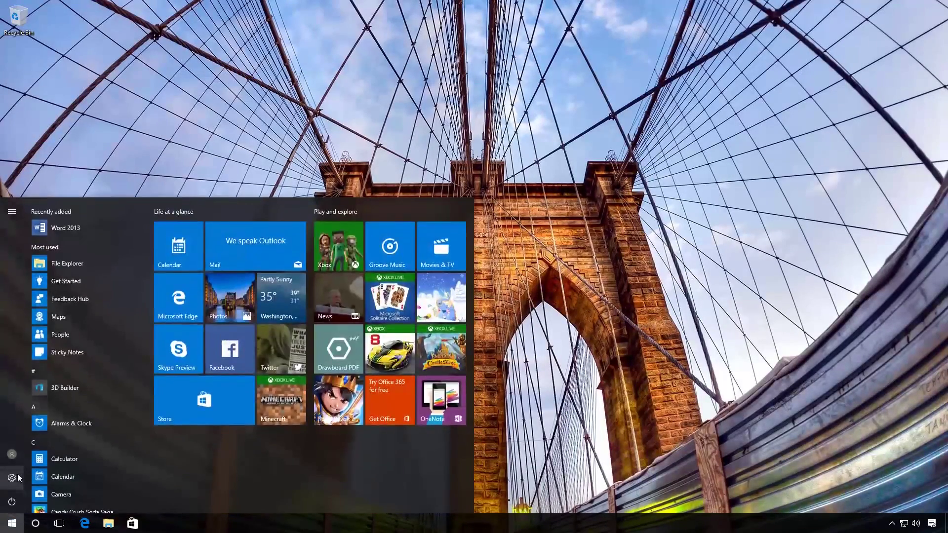
left_click(12, 477)
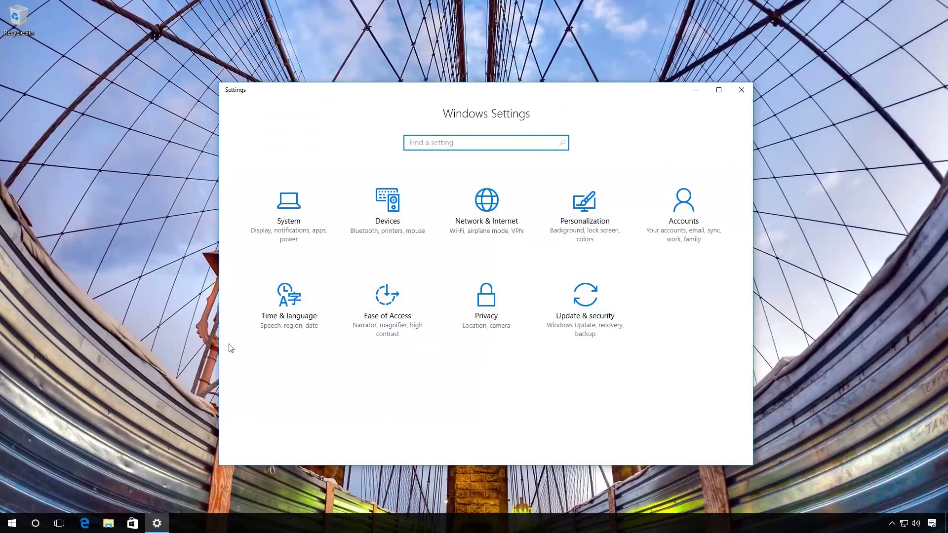
left_click(271, 230)
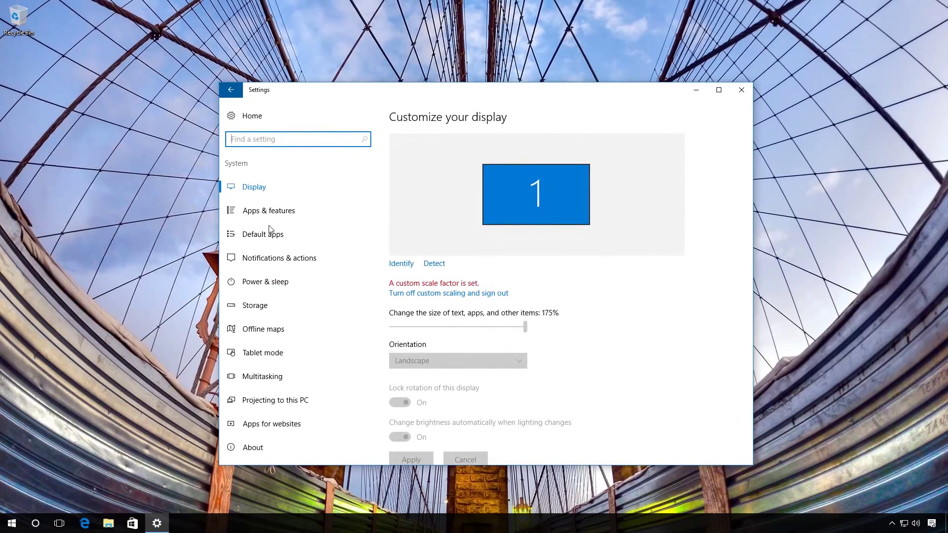
left_click(271, 232)
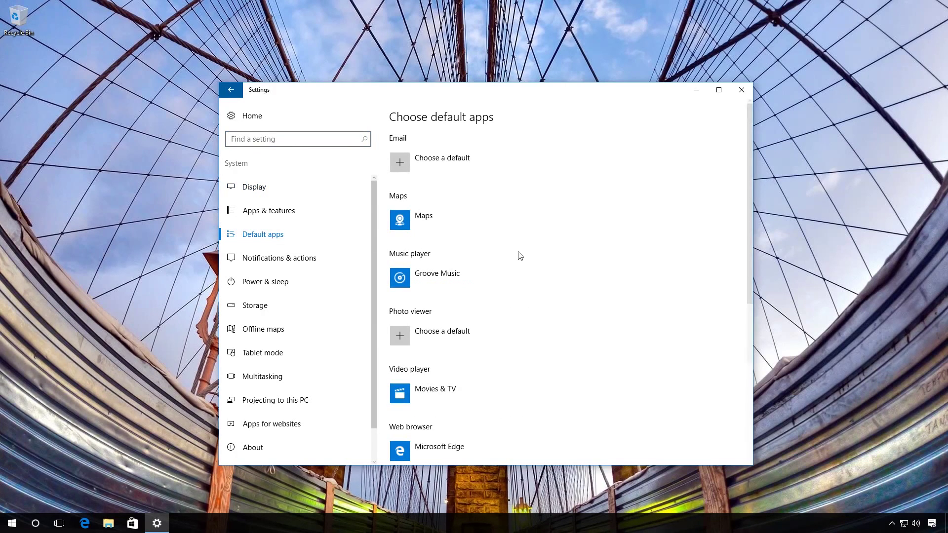
scroll(566, 272, "down", 3)
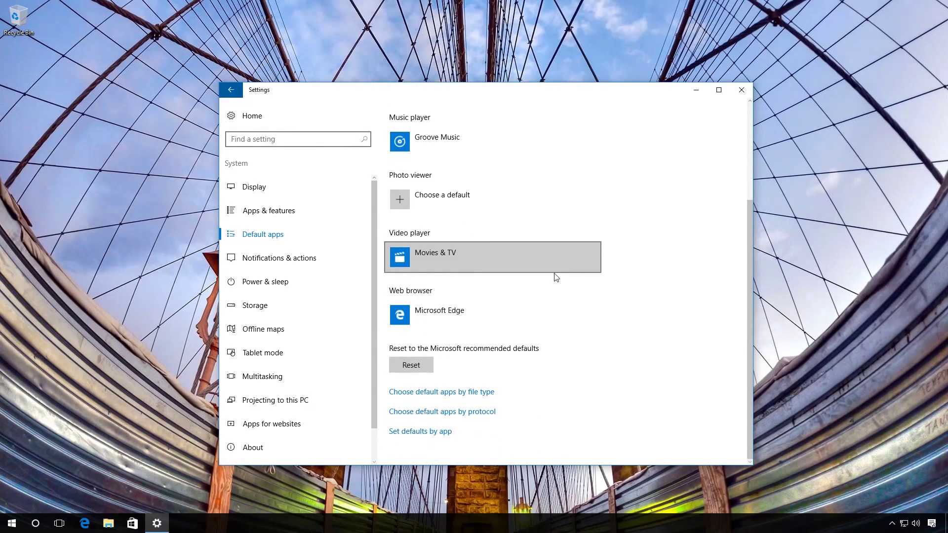
left_click(409, 369)
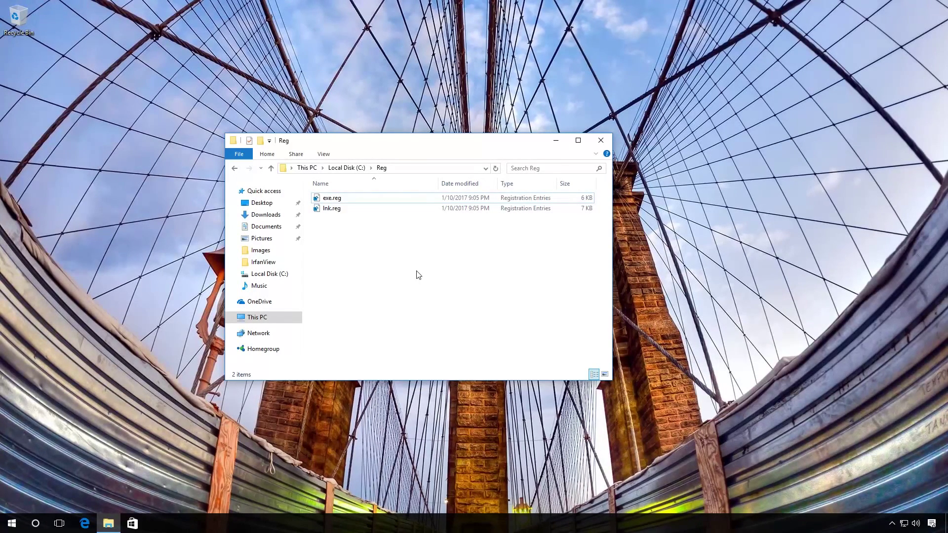
Merge lnk.reg into the registry, approving the run and confirmation prompts.
right_click(330, 211)
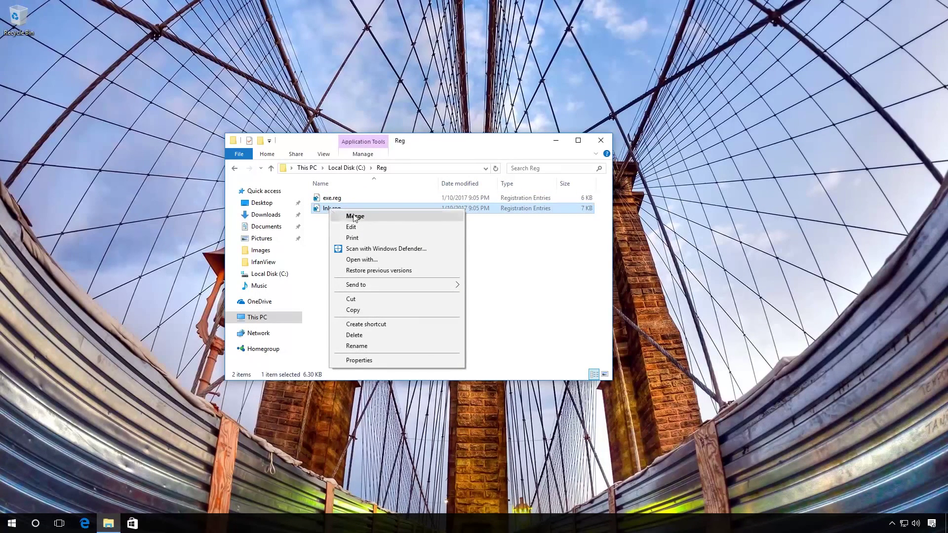
left_click(355, 217)
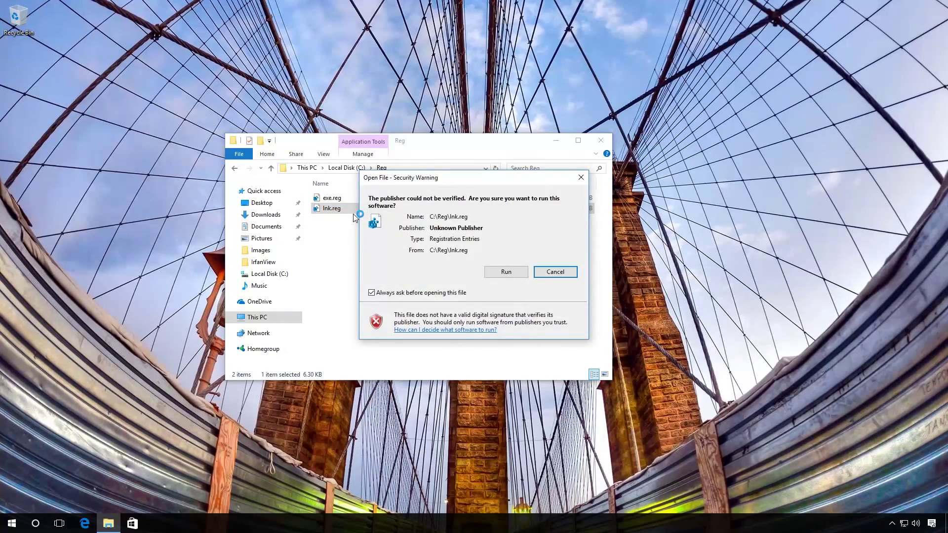
left_click(514, 272)
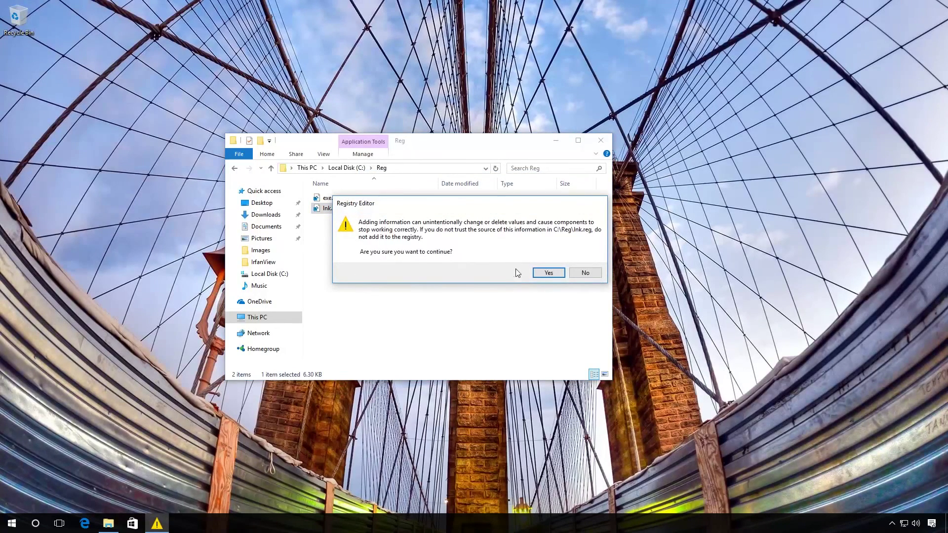
left_click(543, 274)
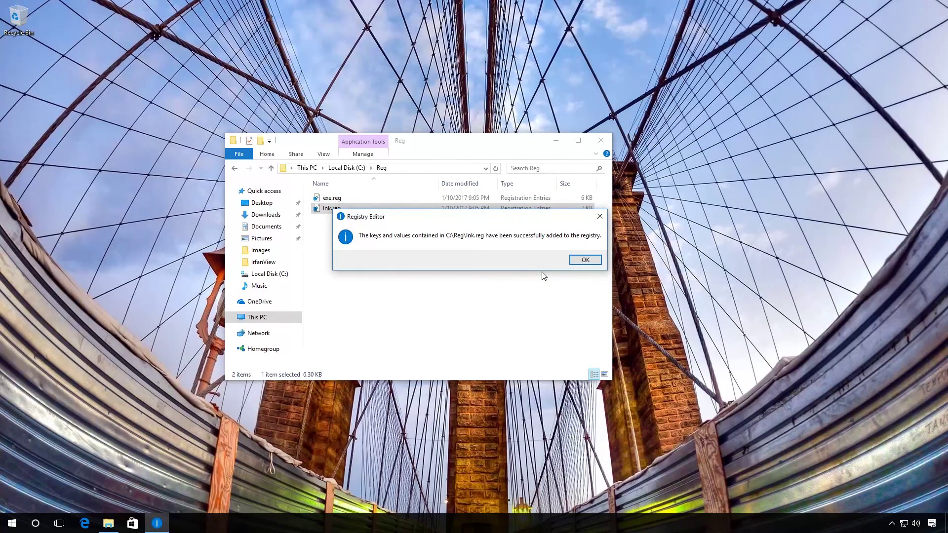
left_click(595, 262)
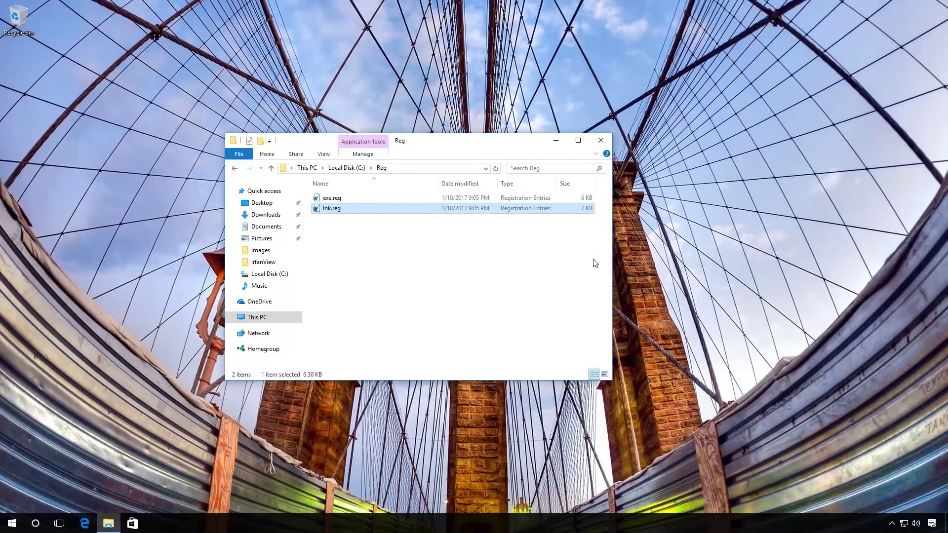